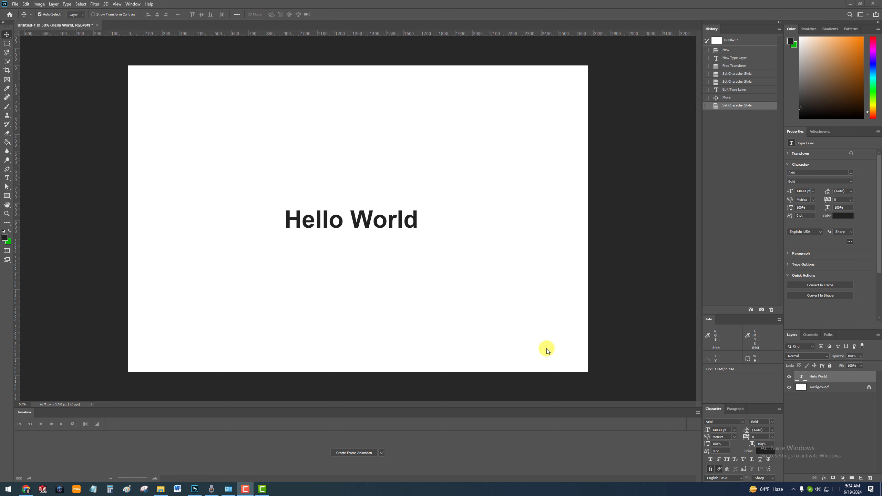
# - Move the Hello World text slightly down and to the left on the canvas
pyautogui.click(415, 220)
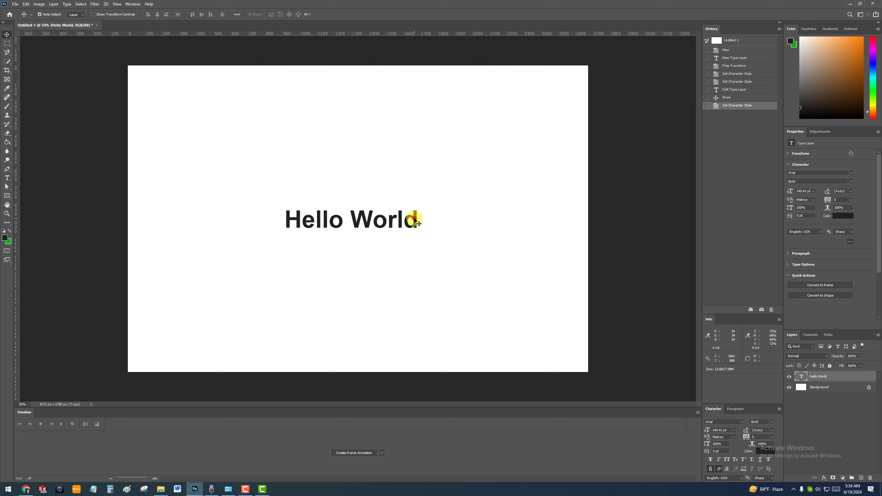
pyautogui.moveTo(415, 220); pyautogui.dragTo(408, 227)
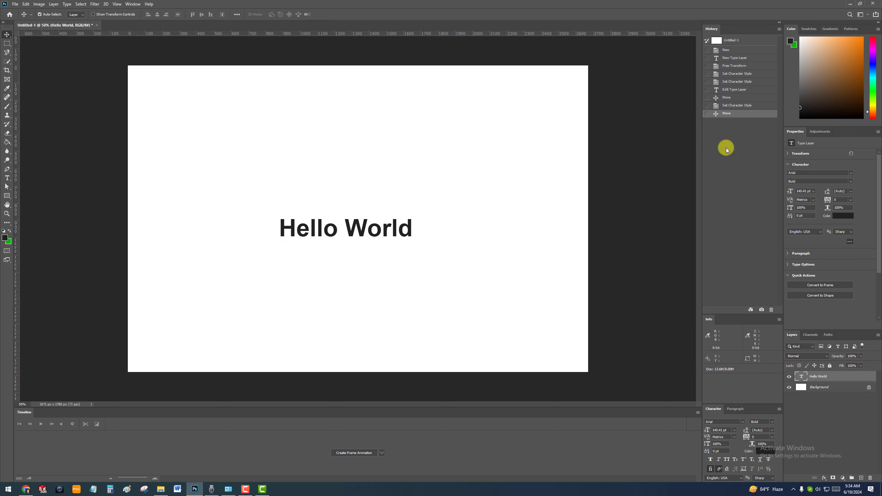
pyautogui.click(133, 4)
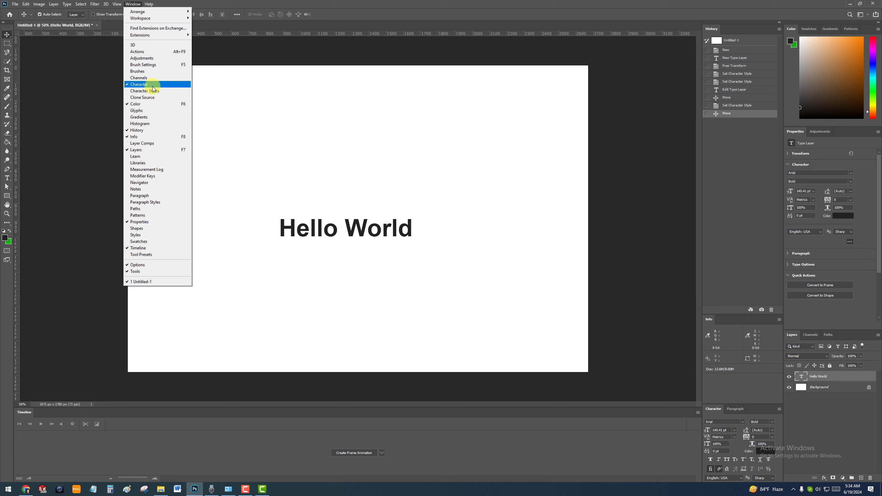
pyautogui.click(864, 144)
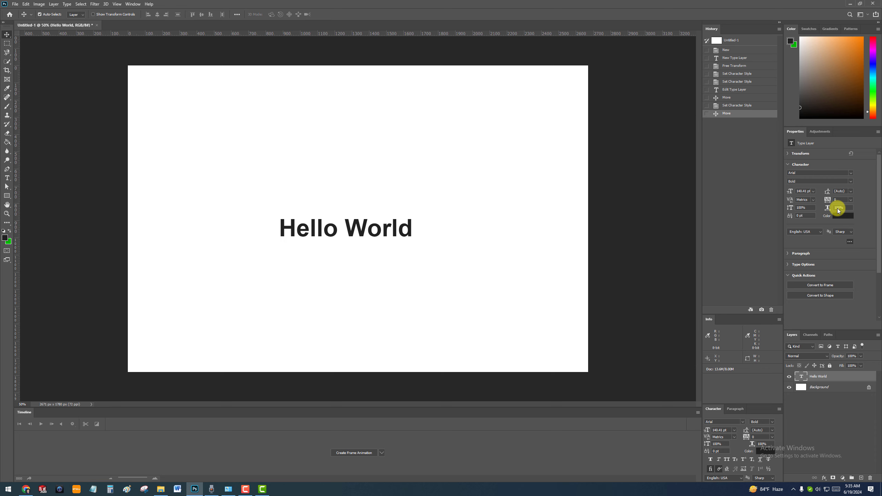
pyautogui.click(409, 229)
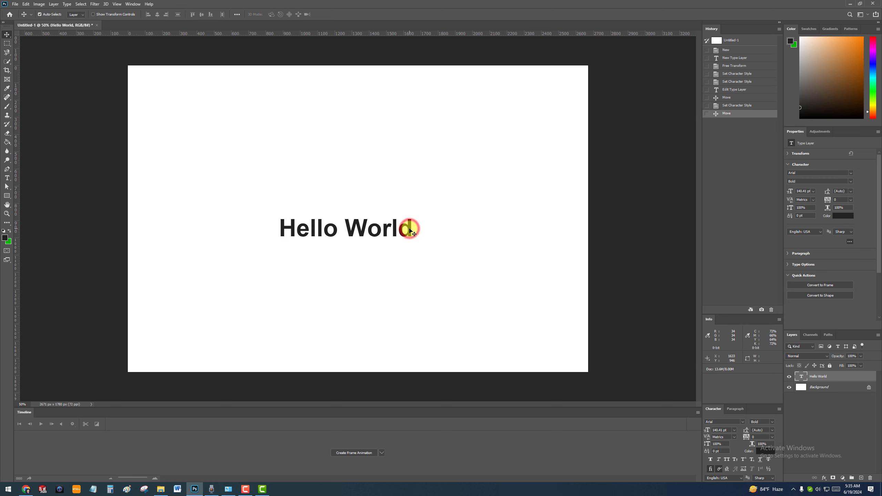
pyautogui.hotkey('ctrl', 't')
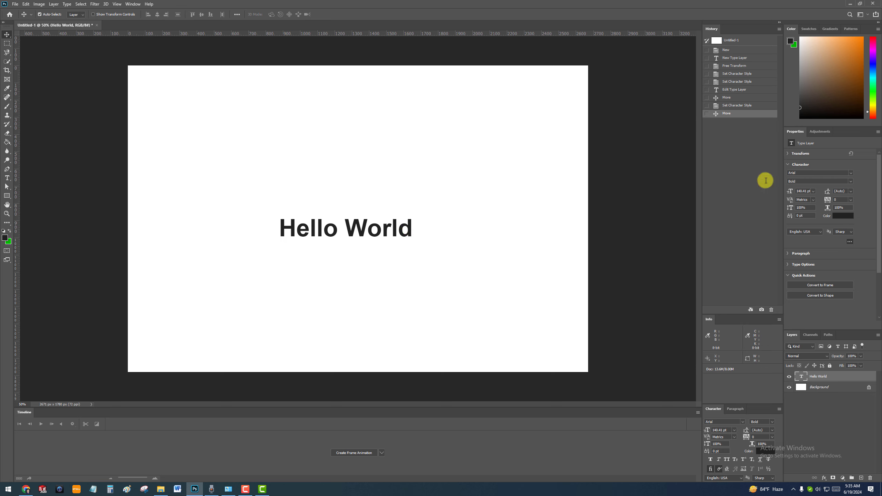
# - Change the font of the Hello World text to Times New Roman Regular
pyautogui.click(829, 173)
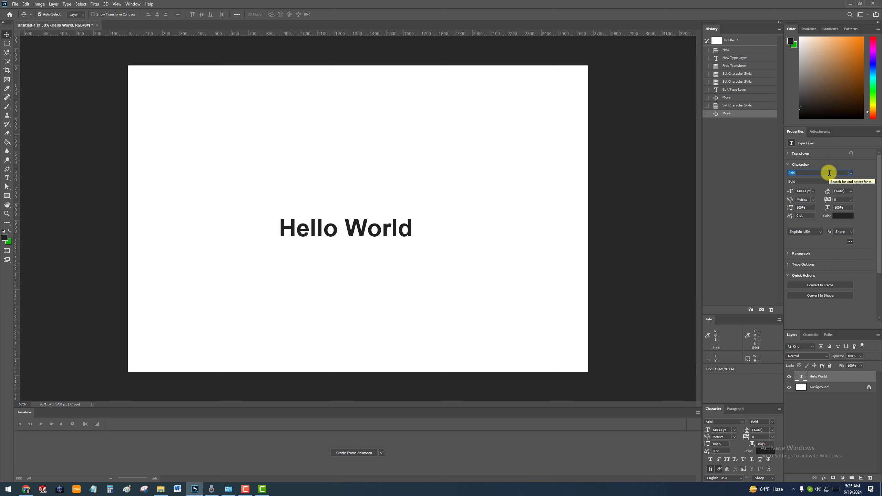
pyautogui.write('time')
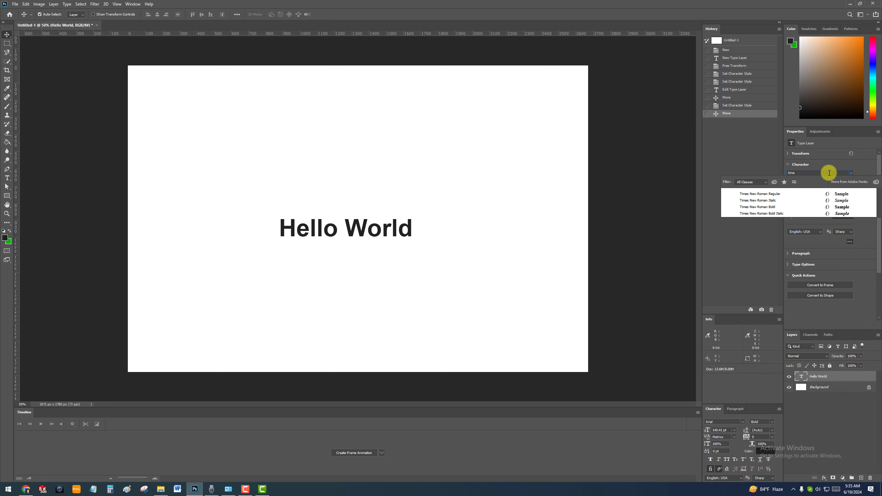
pyautogui.click(764, 194)
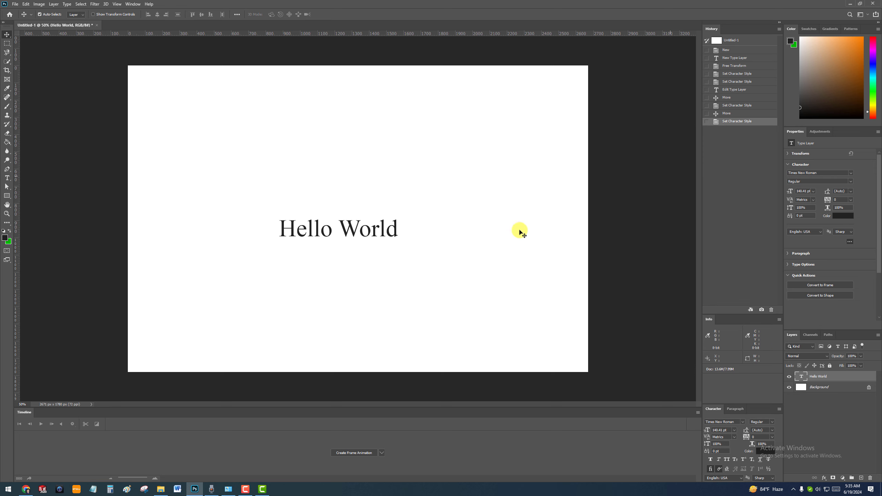
# - Try the Italic and Bold styles on the Hello World text and settle on Bold Italic
pyautogui.click(850, 181)
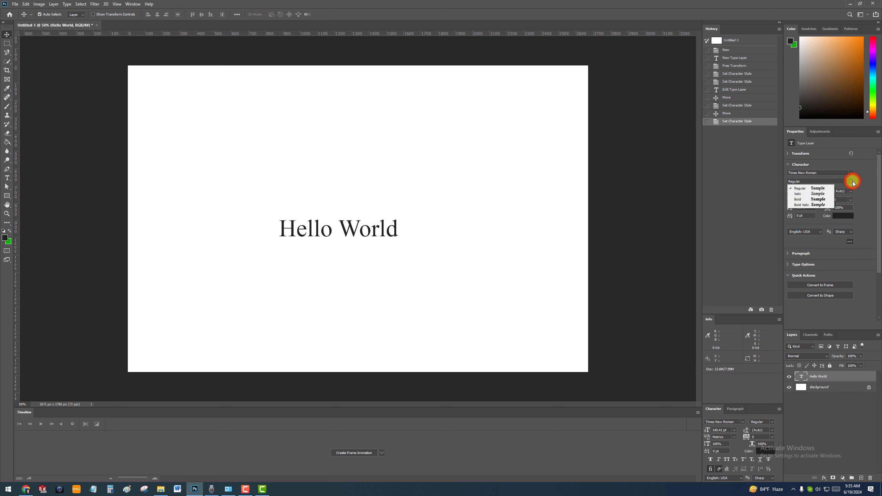
pyautogui.click(813, 195)
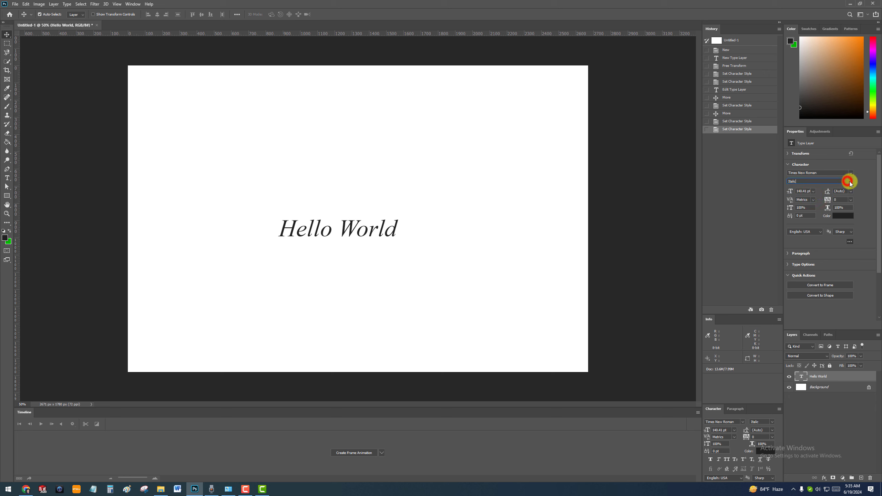
pyautogui.click(849, 181)
pyautogui.click(805, 203)
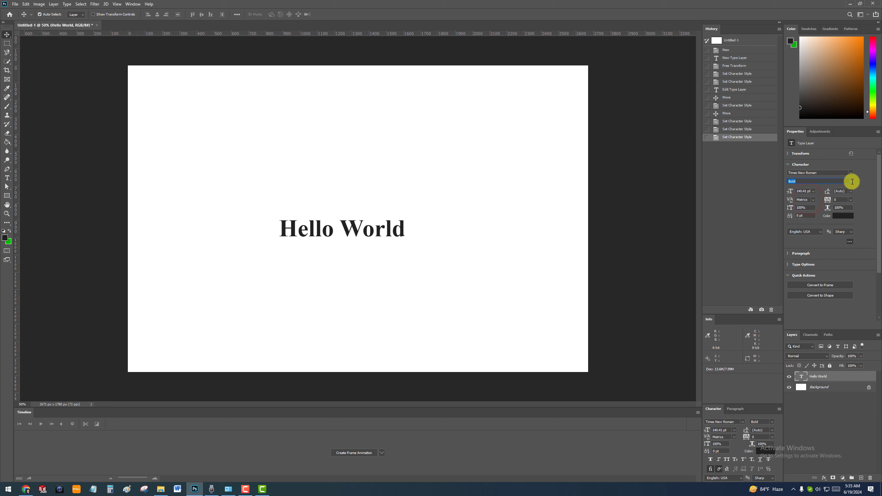
pyautogui.click(851, 181)
pyautogui.click(814, 209)
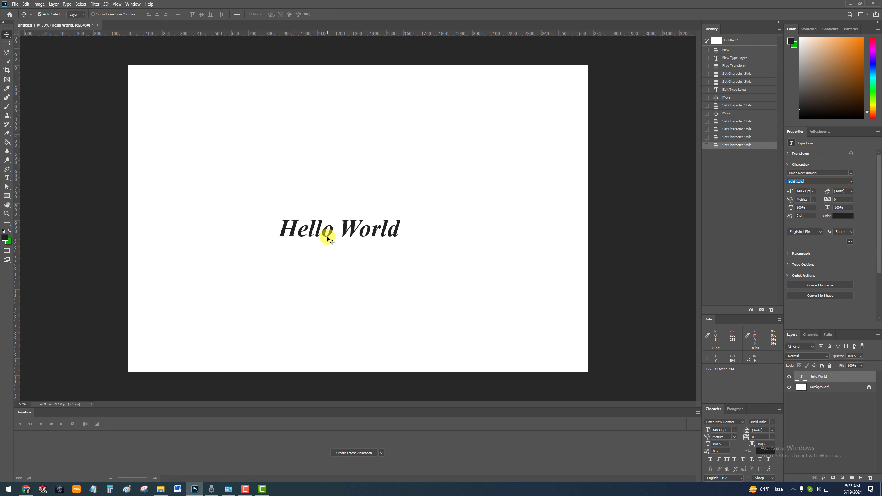
pyautogui.click(339, 251)
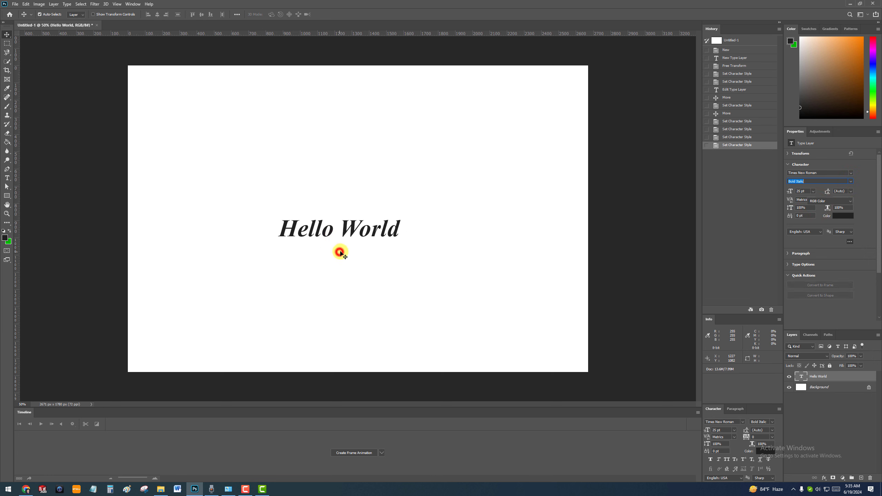
pyautogui.click(386, 229)
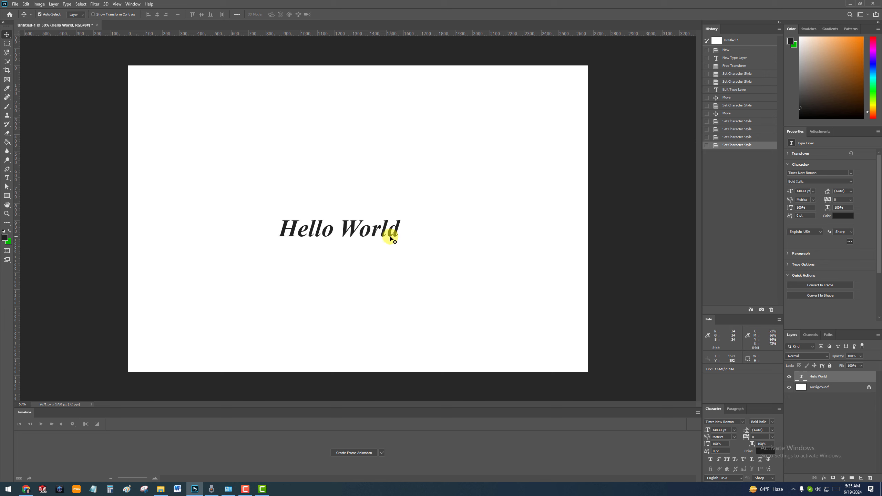
# - Try a font size of 120 pt on the Hello World text and settle on 200 pt
pyautogui.click(799, 191)
pyautogui.write('120')
pyautogui.press('Return')
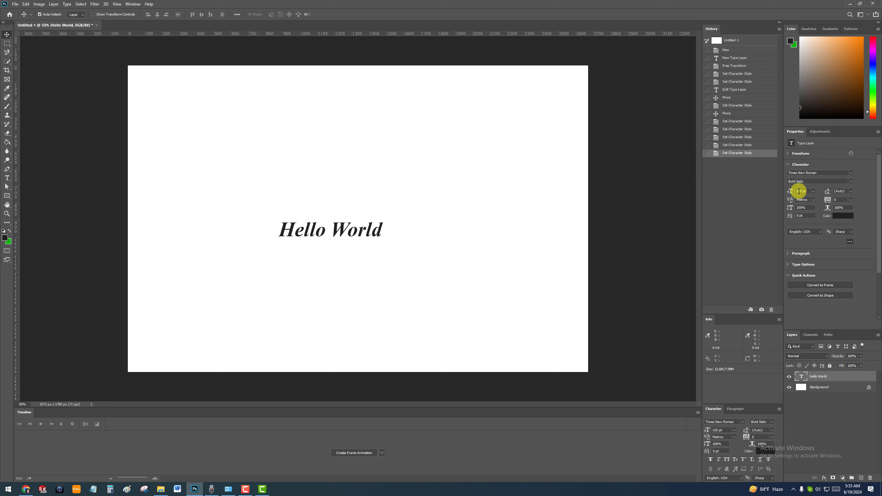
pyautogui.doubleClick(798, 191)
pyautogui.write('200')
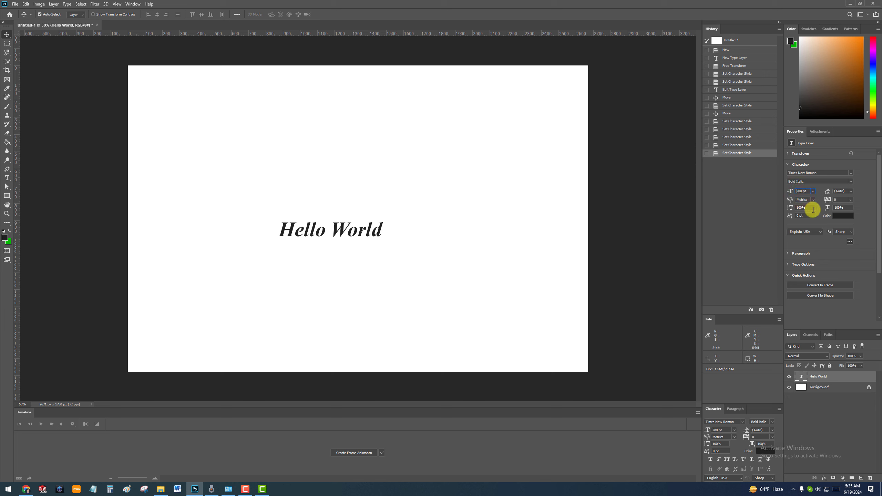
pyautogui.press('Return')
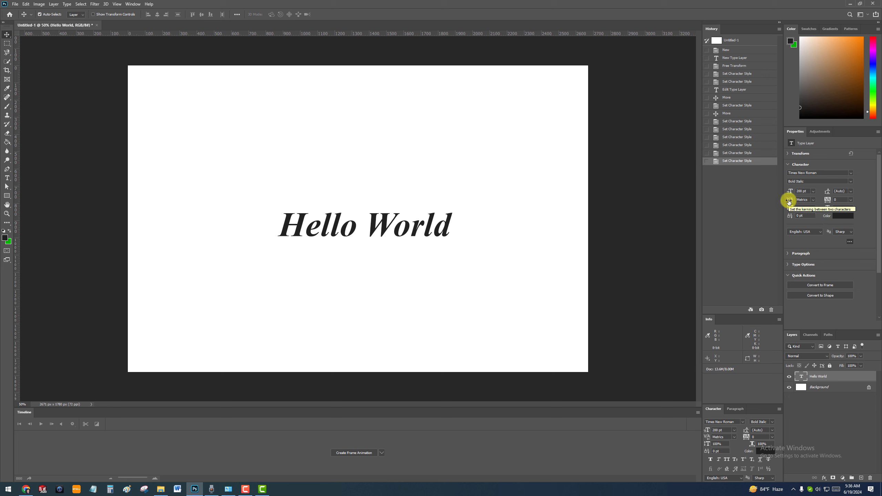
# - Set the text's kerning to 0 and its vertical scale to 80%, trying 120% first
pyautogui.click(812, 200)
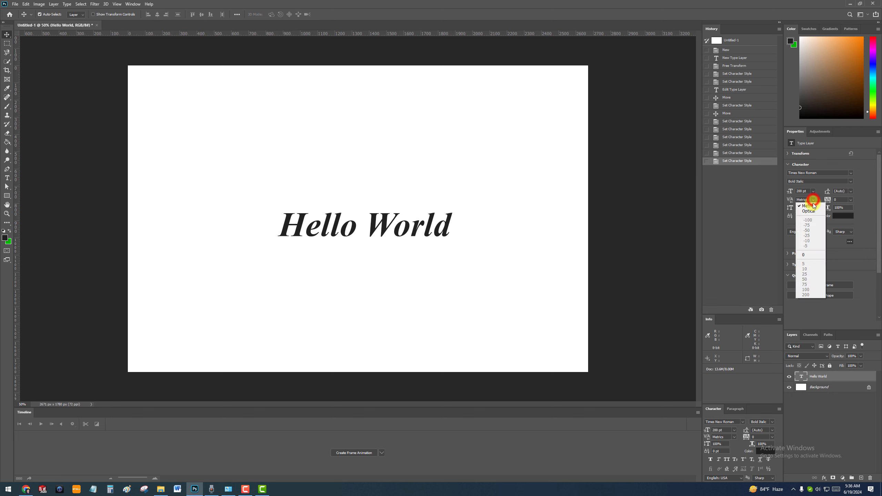
pyautogui.click(807, 255)
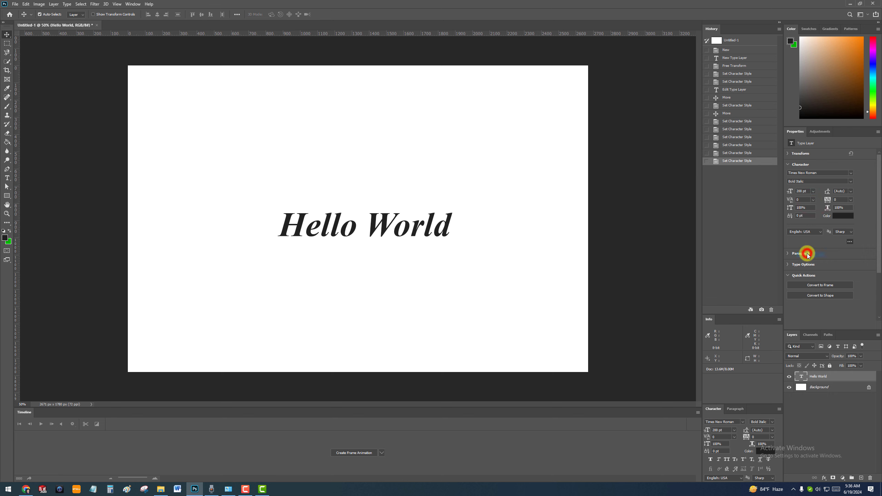
pyautogui.click(802, 208)
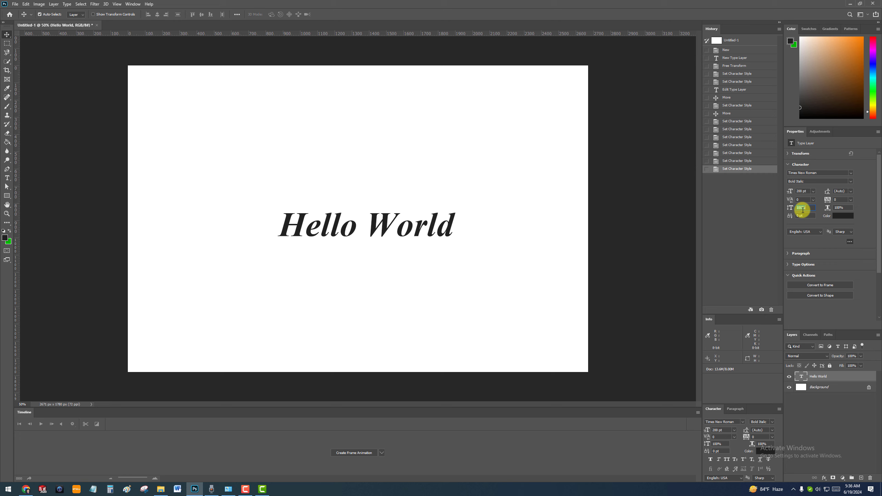
pyautogui.write('120')
pyautogui.press('Return')
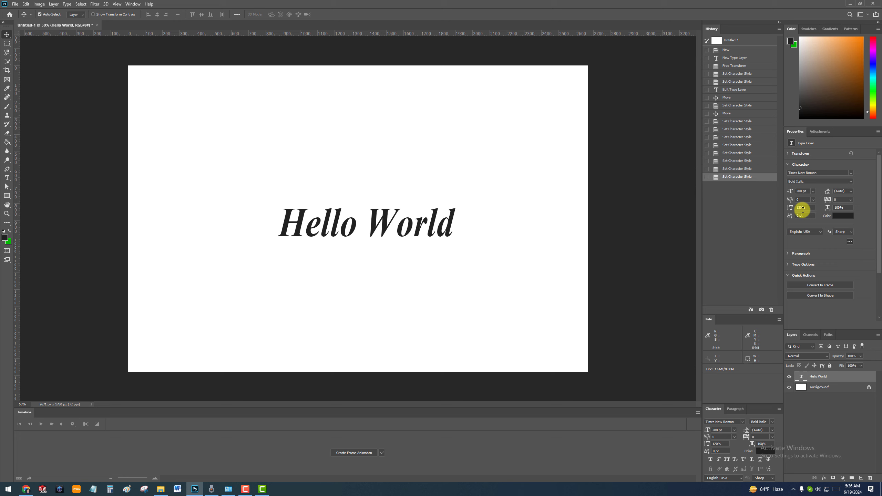
pyautogui.click(798, 208)
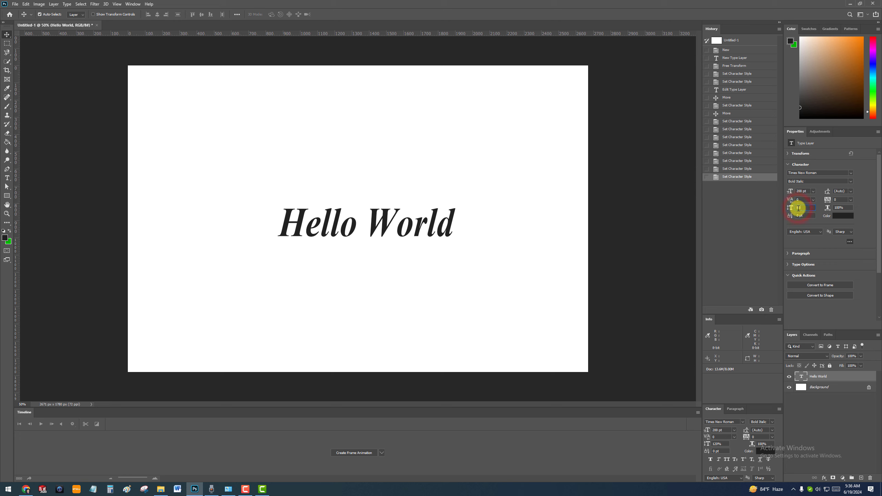
pyautogui.press('Return')
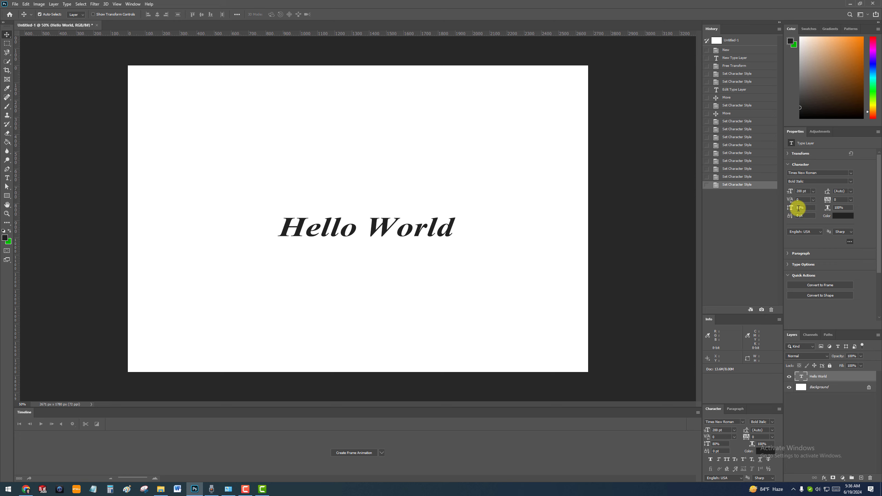
# - Try a horizontal scale of 200% on the Hello World text and restore it to 100%
pyautogui.click(837, 208)
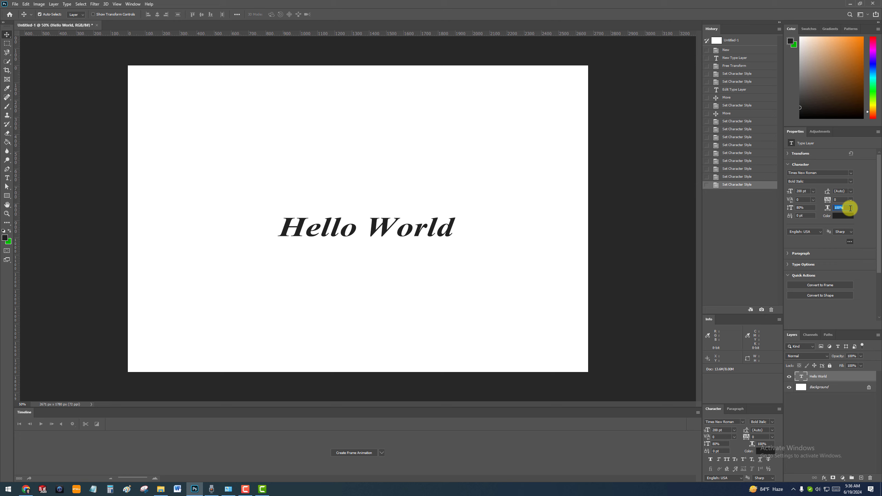
pyautogui.write('200')
pyautogui.press('Return')
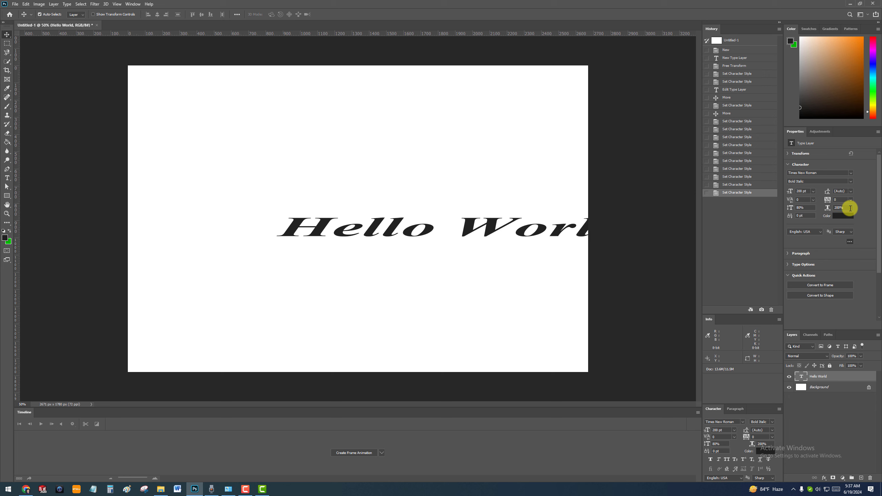
pyautogui.click(838, 207)
pyautogui.press('Return')
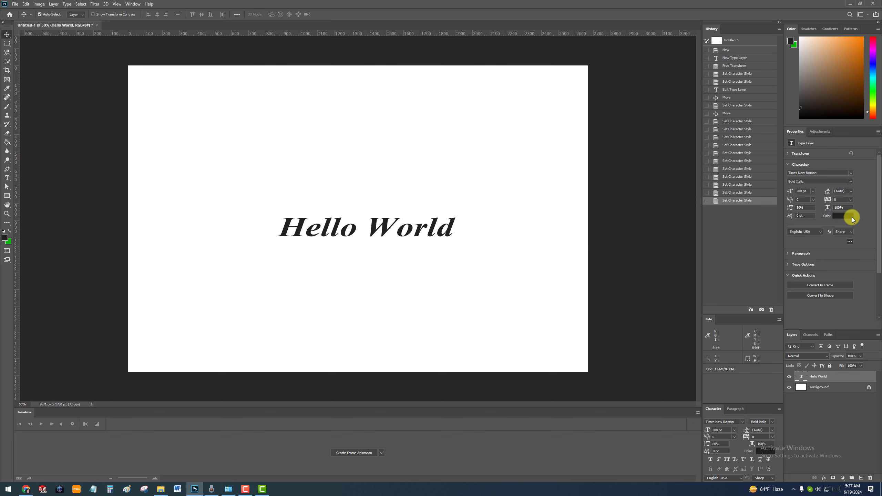
# - Try a tracking value of 20 on the Hello World text and return it to 0
pyautogui.click(850, 200)
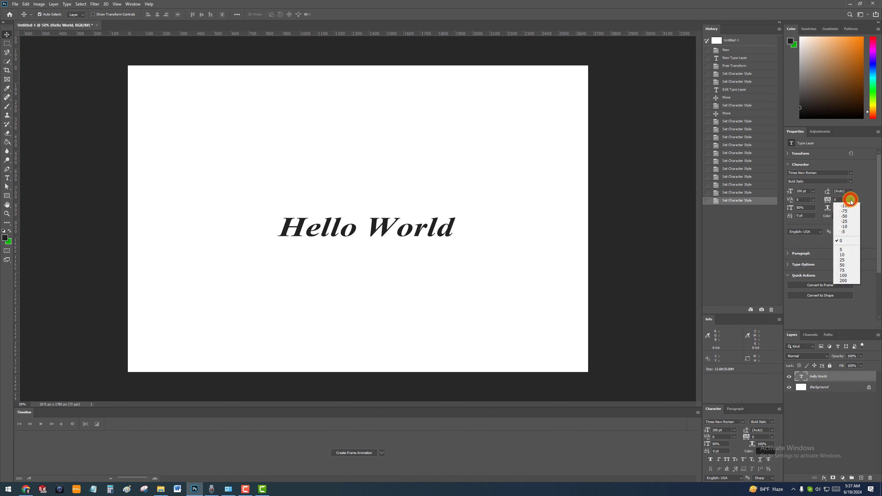
pyautogui.click(863, 198)
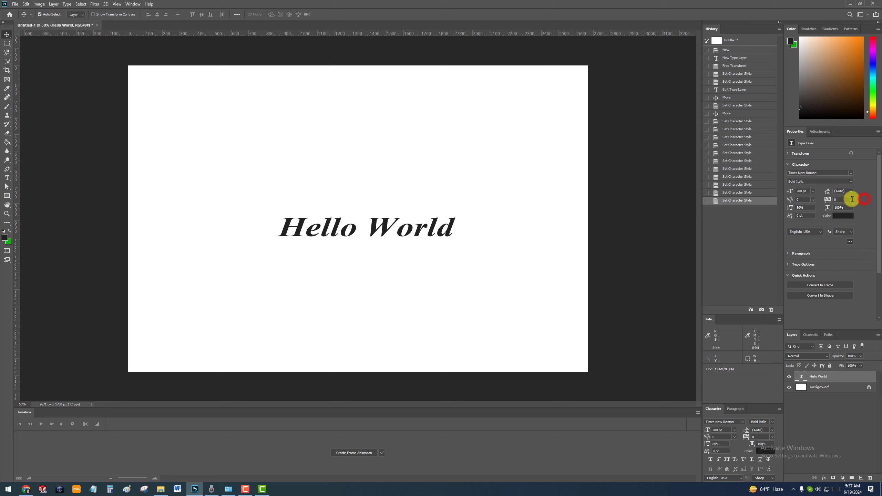
pyautogui.click(839, 199)
pyautogui.write('20')
pyautogui.press('Return')
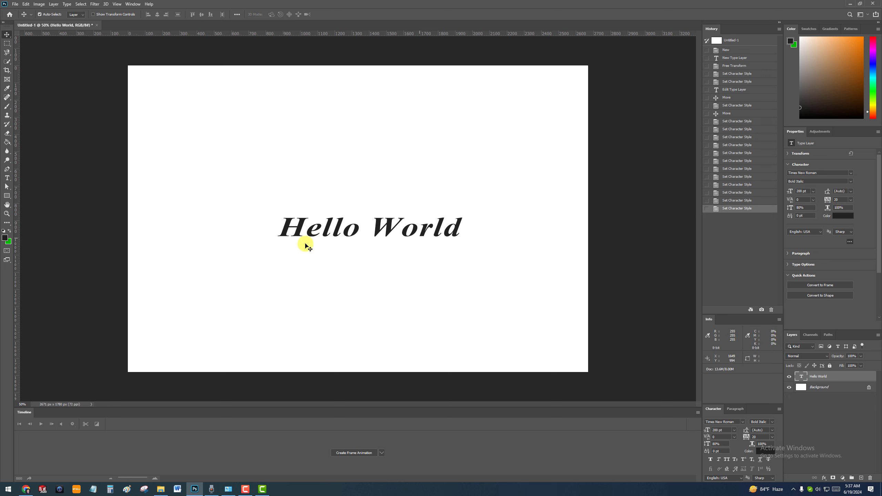
pyautogui.click(849, 199)
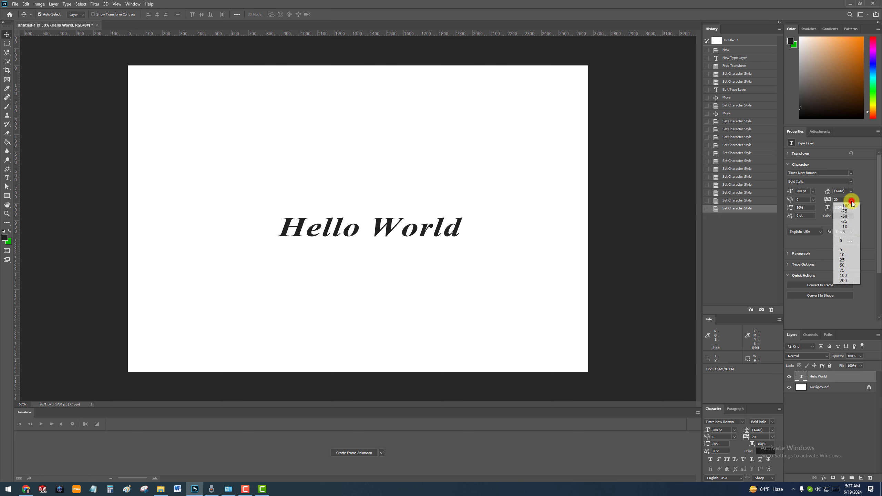
pyautogui.click(845, 241)
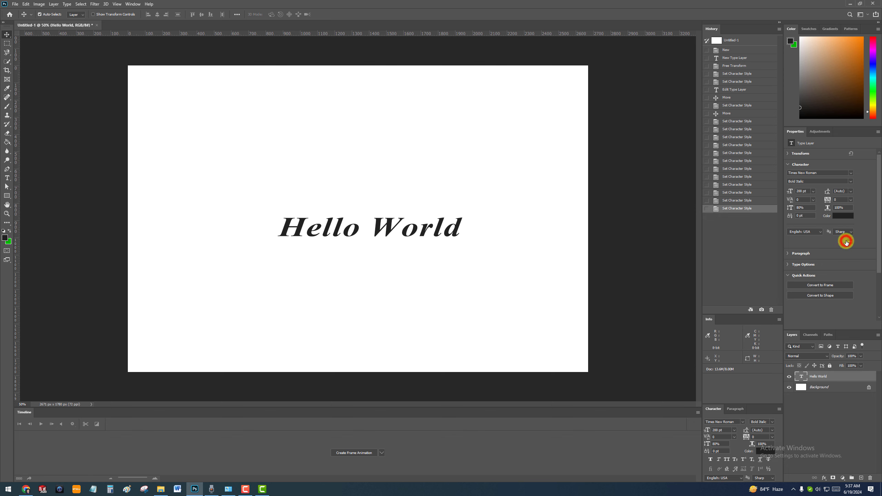
# - Expand the text's paragraph options and move Hello World slightly left to centre it horizontally on the canvas
pyautogui.click(798, 254)
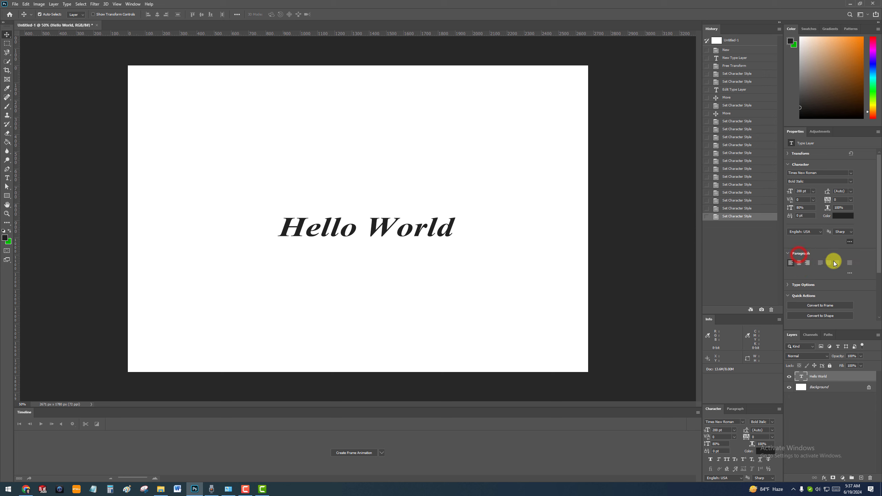
pyautogui.scroll(-1, 834, 260)
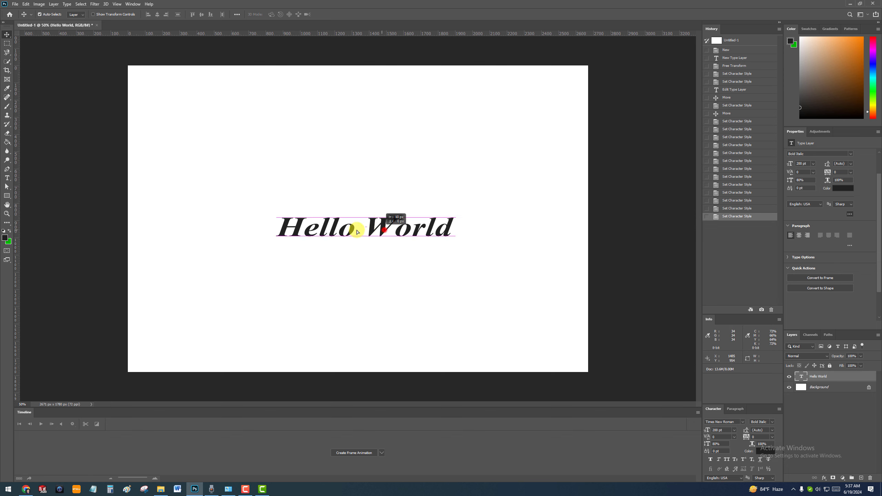
pyautogui.moveTo(382, 230)
pyautogui.mouseDown()
pyautogui.moveTo(360, 229)
pyautogui.moveTo(372, 229)
pyautogui.mouseUp()
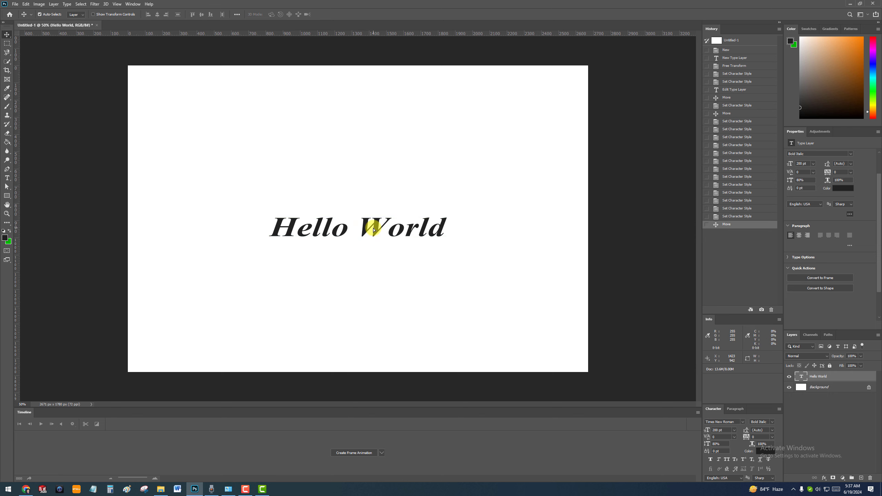
# - Extend the text after "Hello World" with ", Hello" so it reads "Hello World, Hello"
pyautogui.press('t')
pyautogui.click(442, 229)
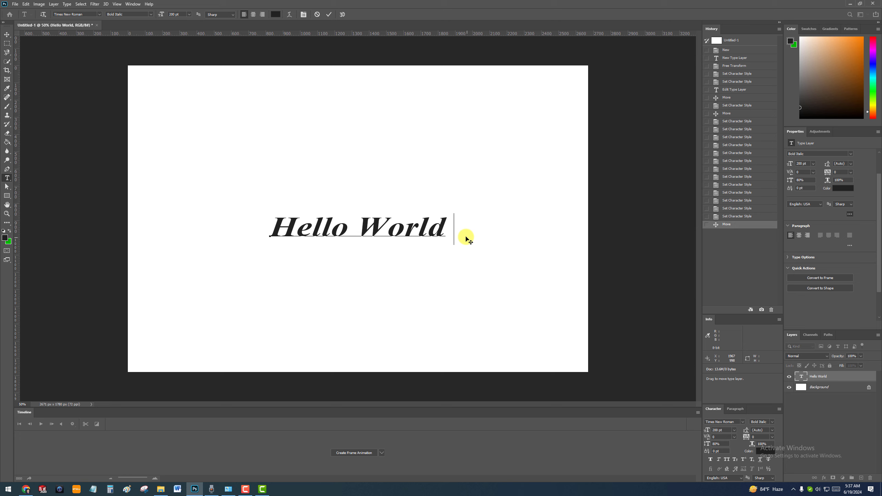
pyautogui.press('BackSpace')
pyautogui.write(', ')
pyautogui.write('Hello')
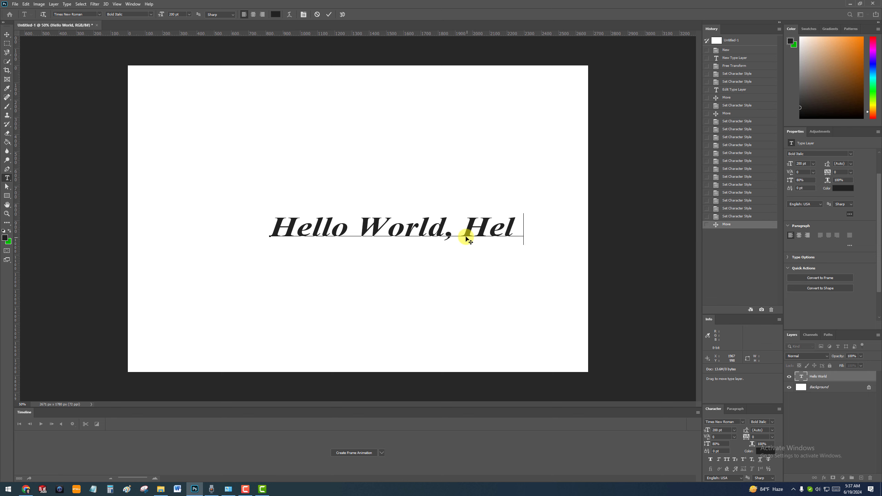
pyautogui.hotkey('ctrl', 'Return')
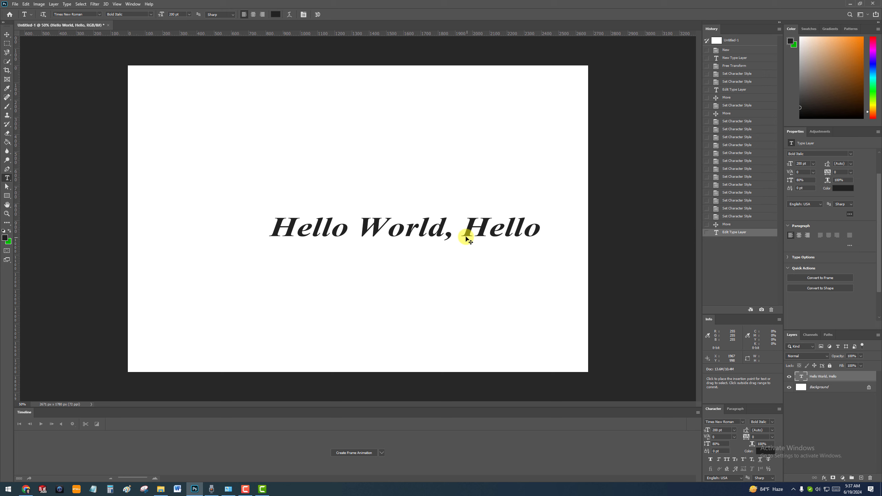
# - Centre-align the paragraph and move the text back to the horizontal centre of the canvas
pyautogui.click(798, 237)
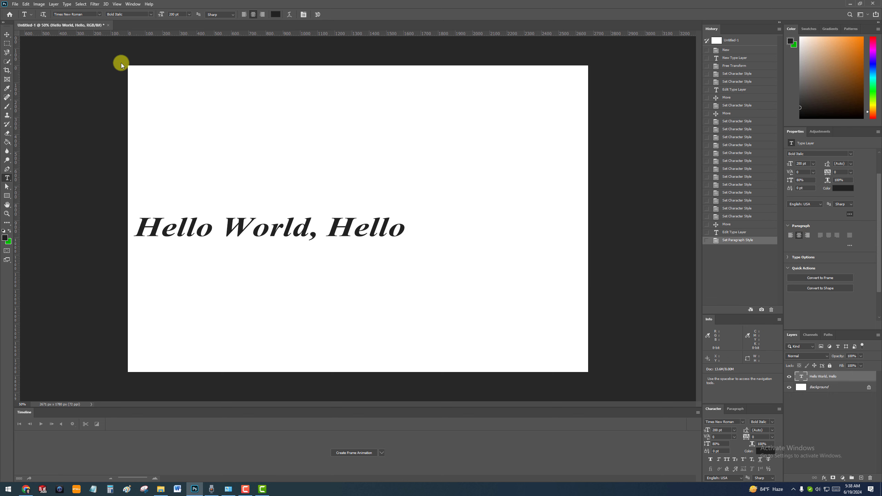
pyautogui.click(7, 34)
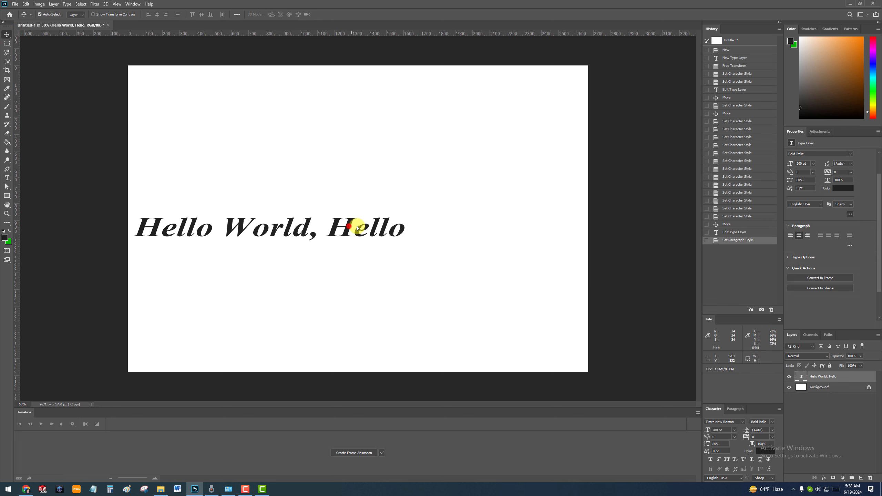
pyautogui.moveTo(350, 227); pyautogui.dragTo(433, 235)
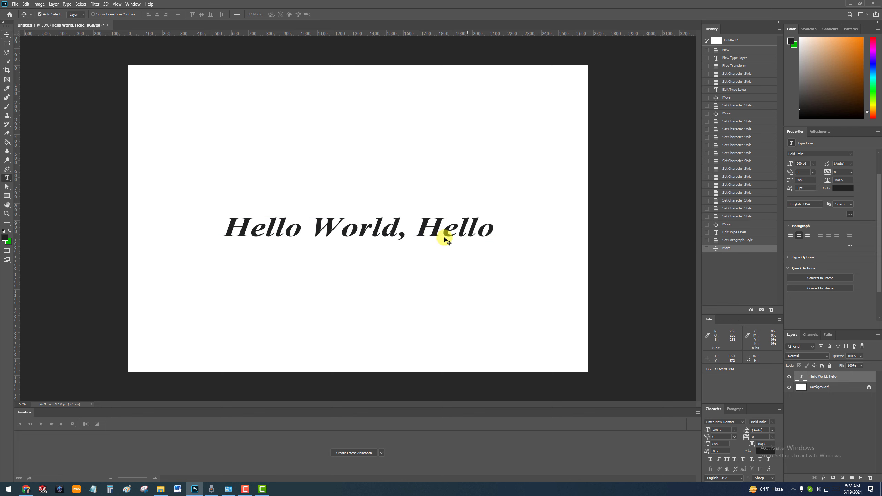
# - Add the word "World" at the end of the text so it reads "Hello World, Hello World"
pyautogui.press('t')
pyautogui.moveTo(494, 230)
pyautogui.mouseDown()
pyautogui.moveTo(470, 228)
pyautogui.moveTo(484, 226)
pyautogui.mouseUp()
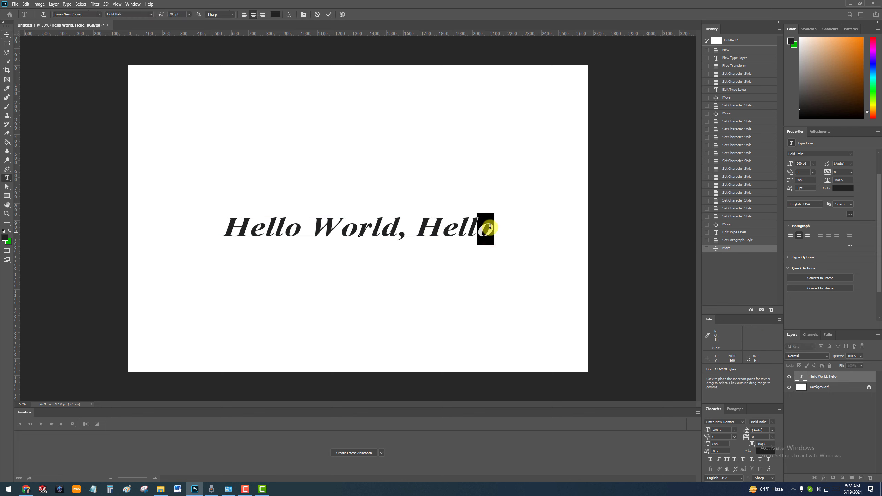
pyautogui.click(490, 227)
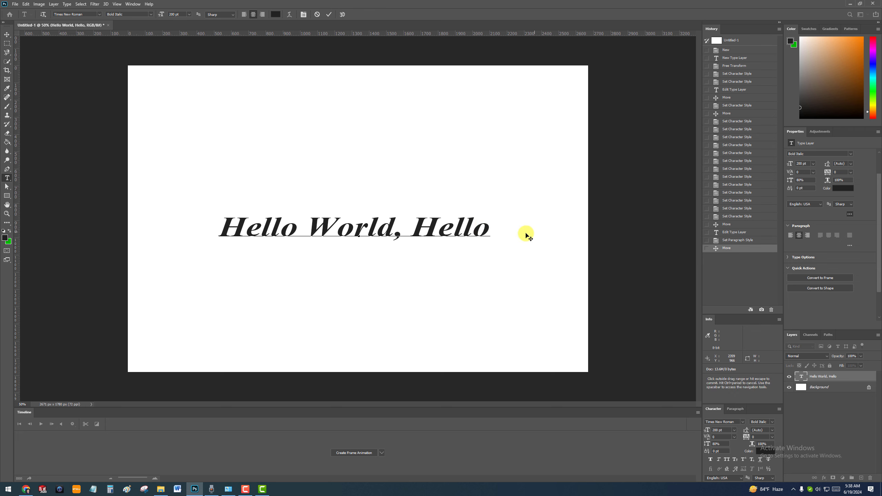
pyautogui.write('World')
pyautogui.hotkey('ctrl', 'Return')
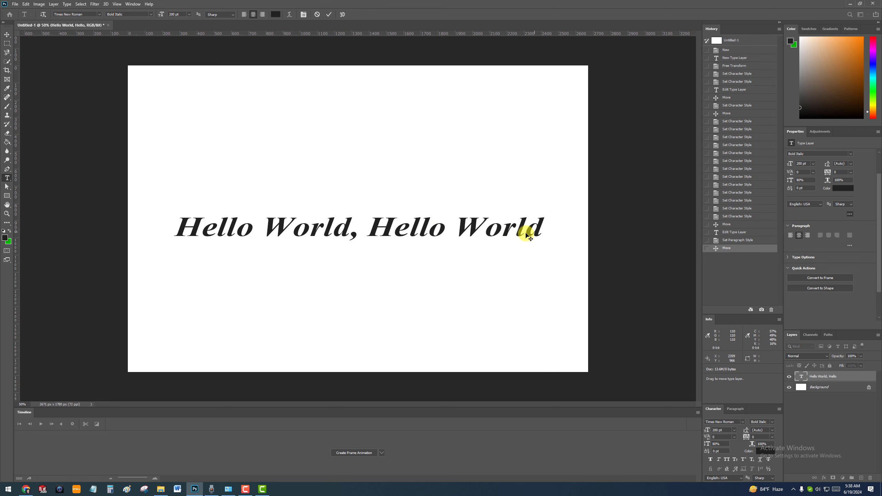
# - Right-align the paragraph and move the text back to the horizontal centre of the canvas
pyautogui.click(5, 40)
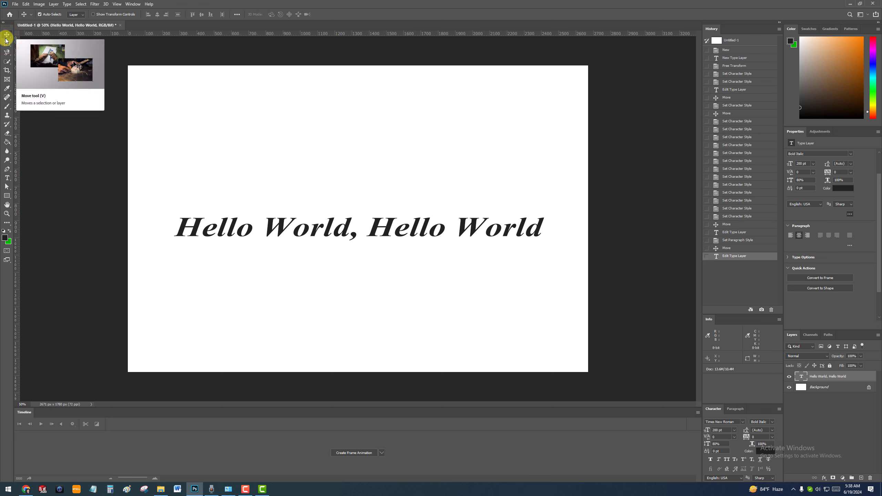
pyautogui.click(806, 236)
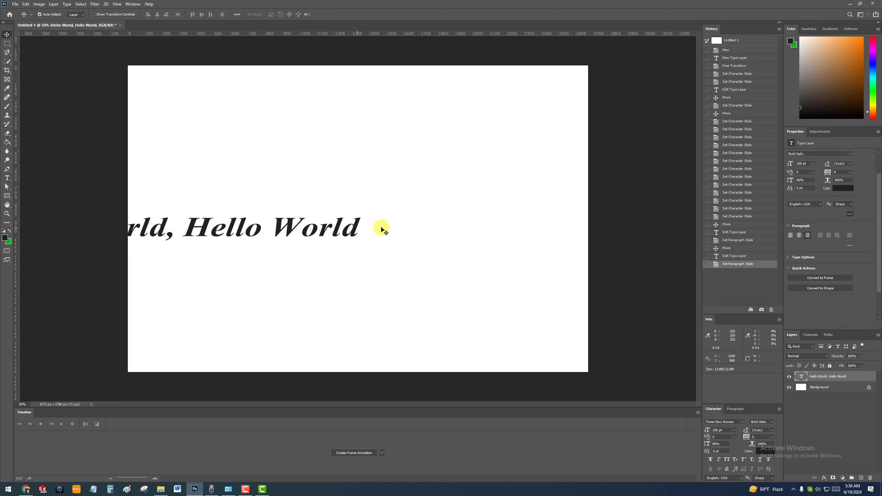
pyautogui.moveTo(381, 229); pyautogui.dragTo(543, 230)
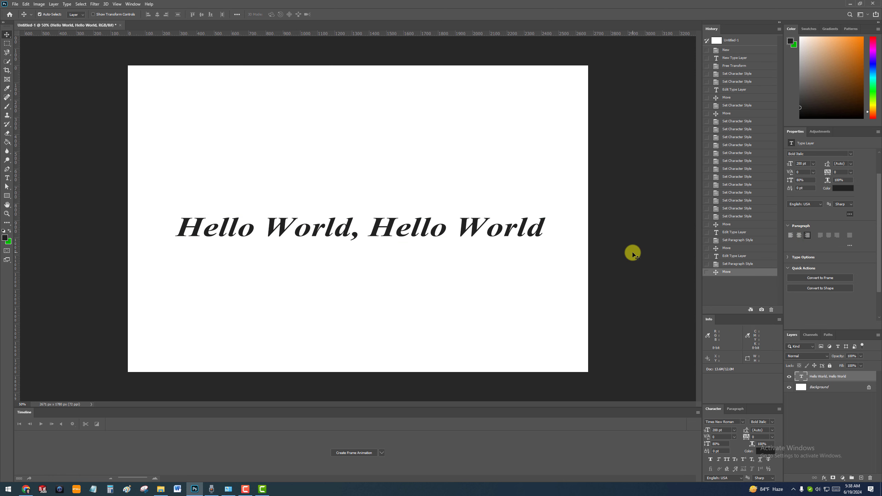
# - Show the additional paragraph options for the text layer, including indents, spacing and hyphenation
pyautogui.click(849, 246)
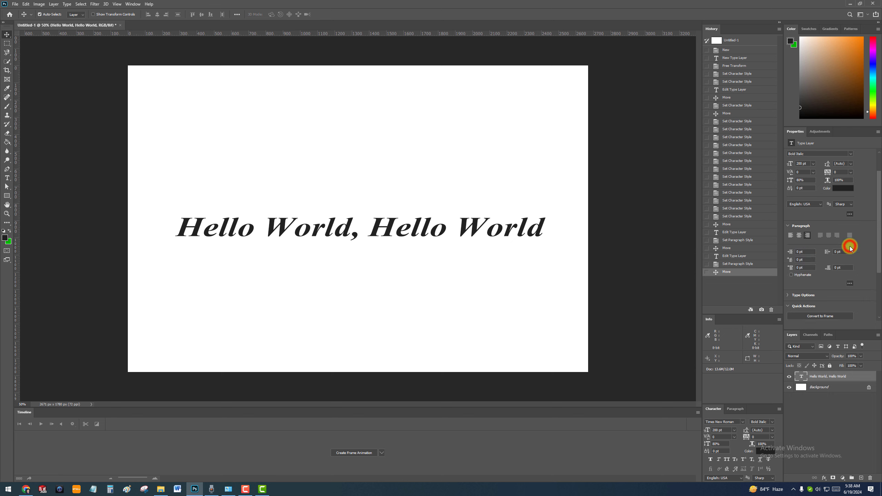